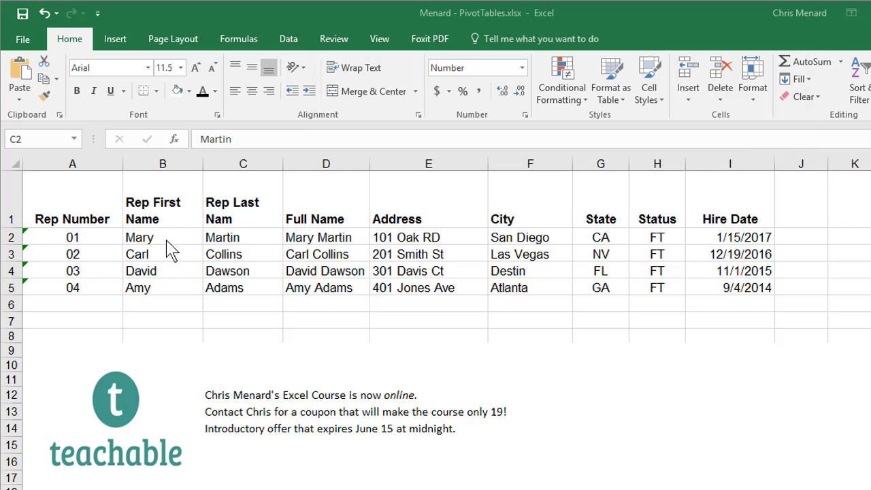
- Convert the sales rep data in A1:I5 into a table with headers
left_click(173, 219)
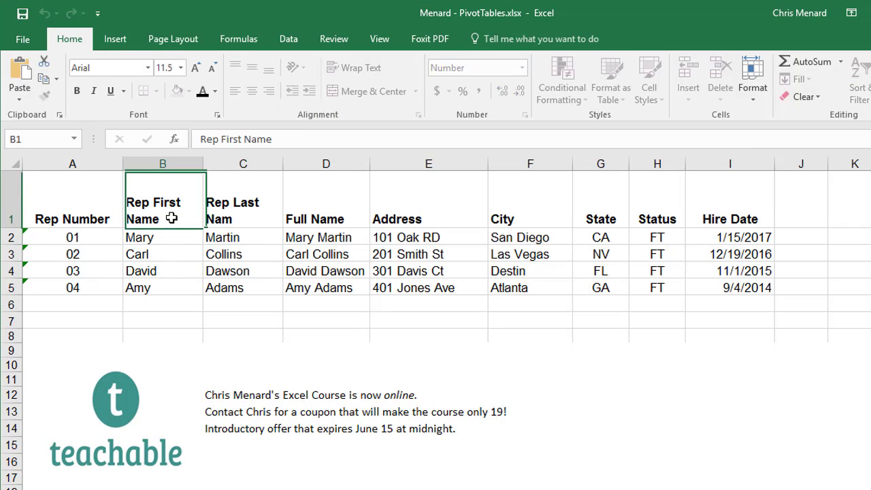
left_click(73, 140)
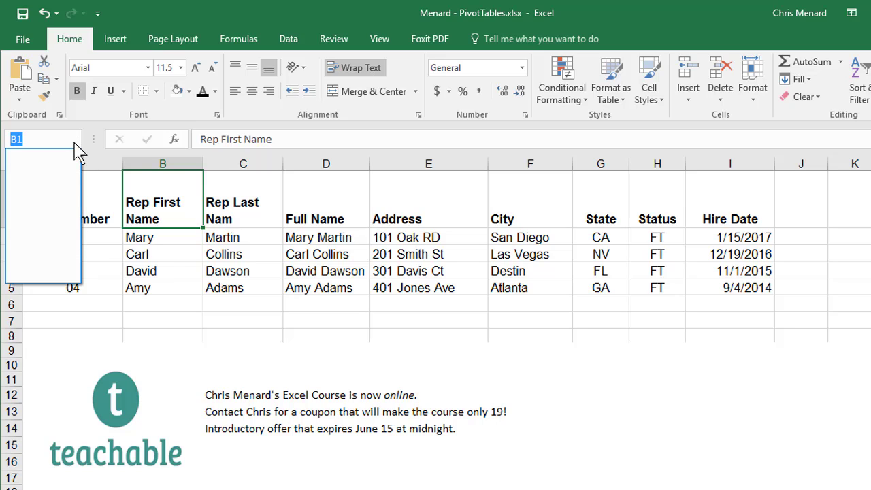
left_click(76, 142)
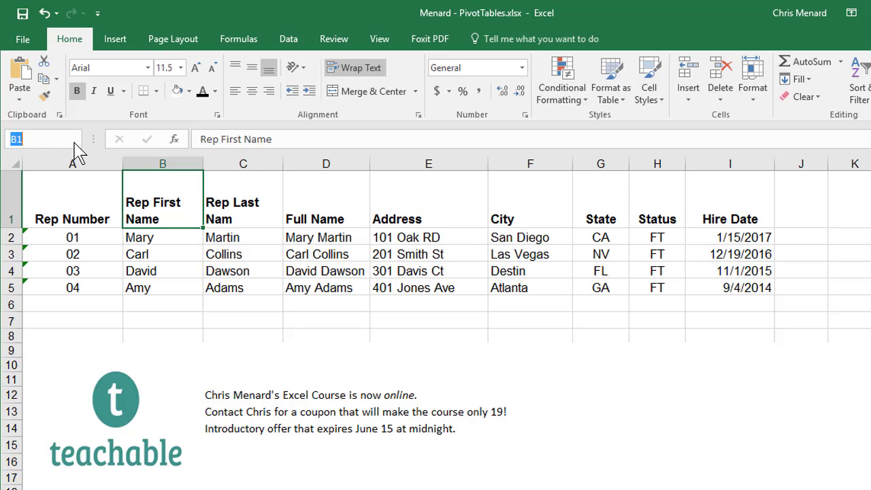
left_click(170, 201)
key("ctrl+t")
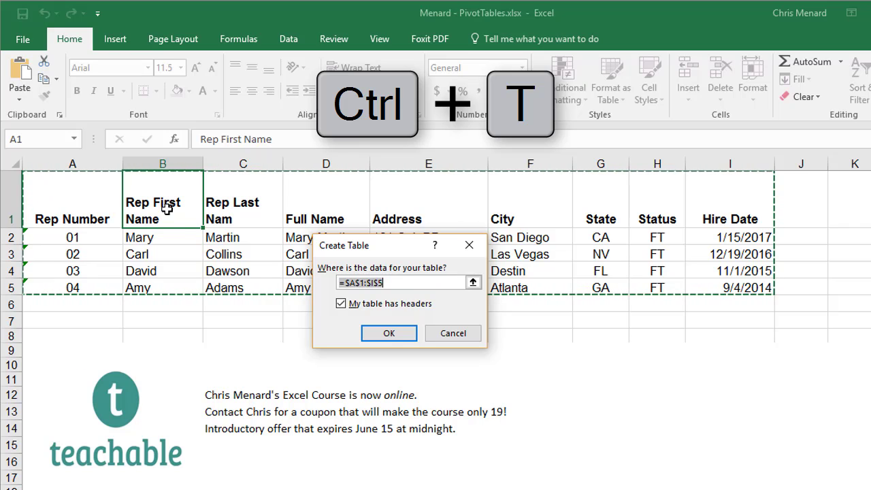
left_click(388, 339)
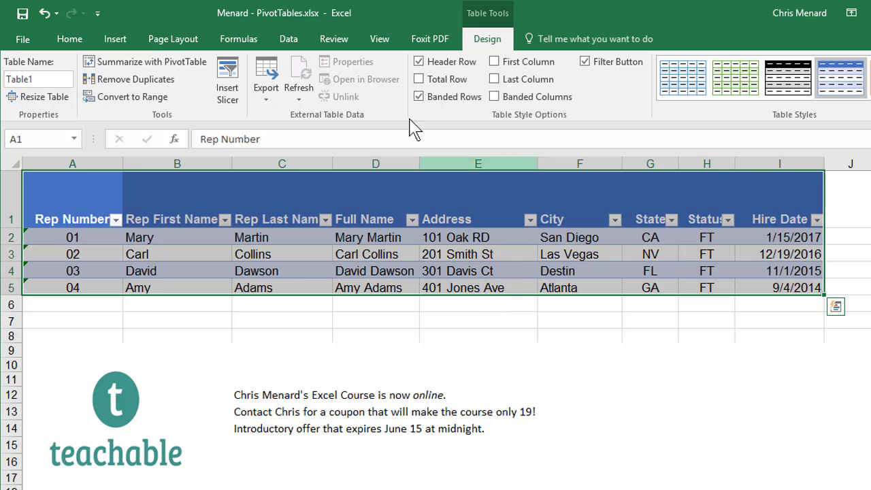
- Turn off the filter buttons on the sales rep table and select the table's data by its name, Table1
left_click(288, 39)
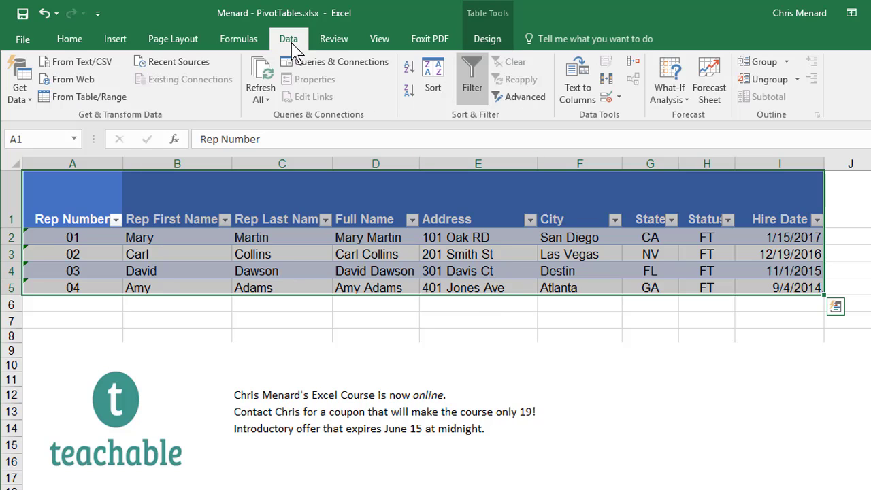
left_click(472, 81)
left_click(330, 221)
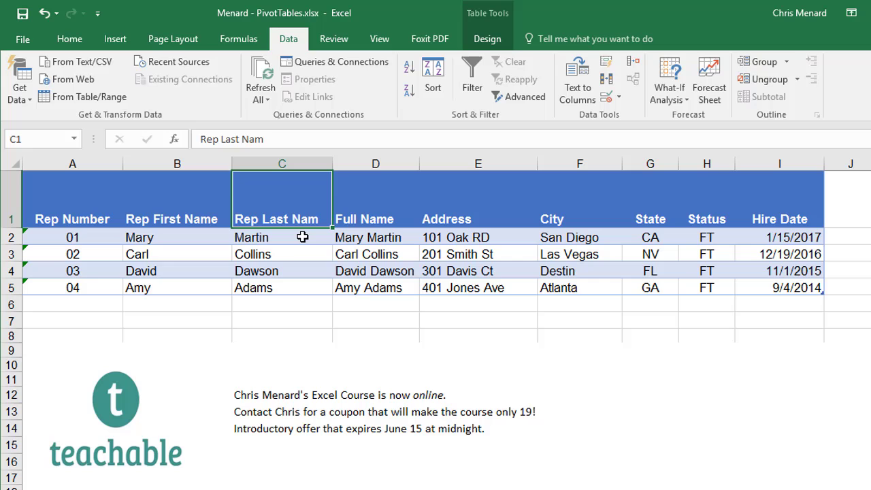
left_click(73, 139)
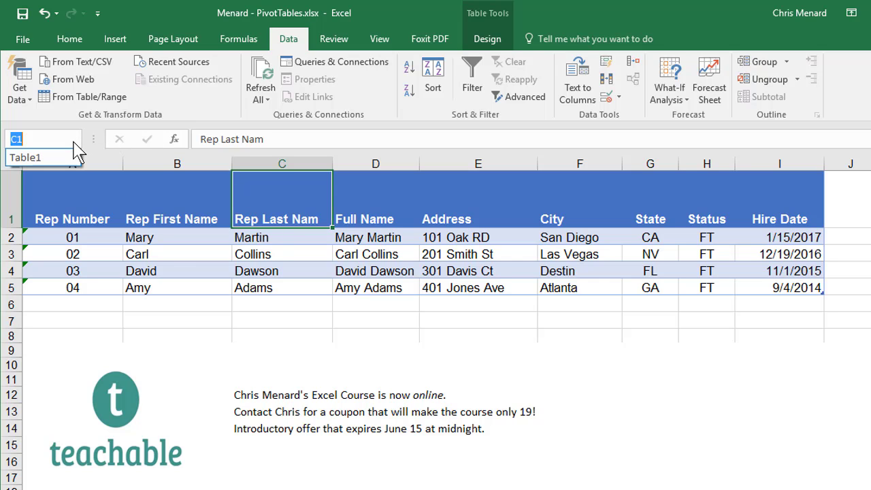
left_click(56, 158)
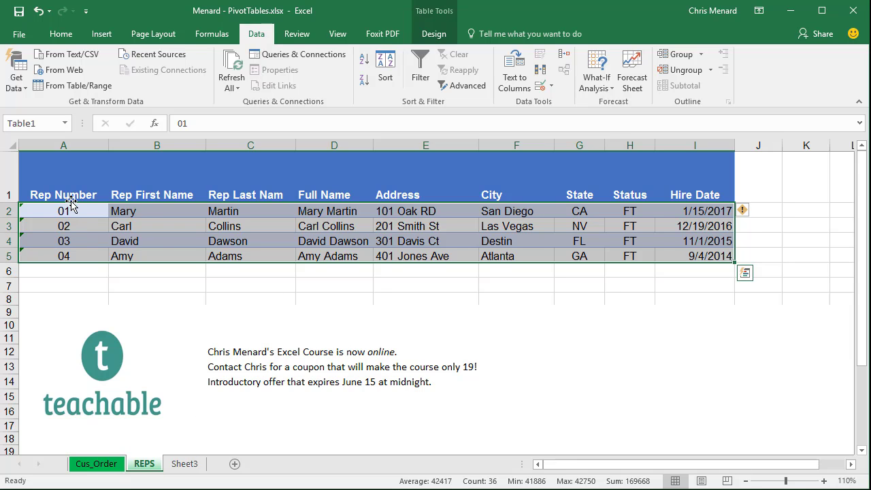
- Review the customer order records on the Cus_Order sheet, including the Rep column, and go back to the REPS sheet to compare
left_click(99, 467)
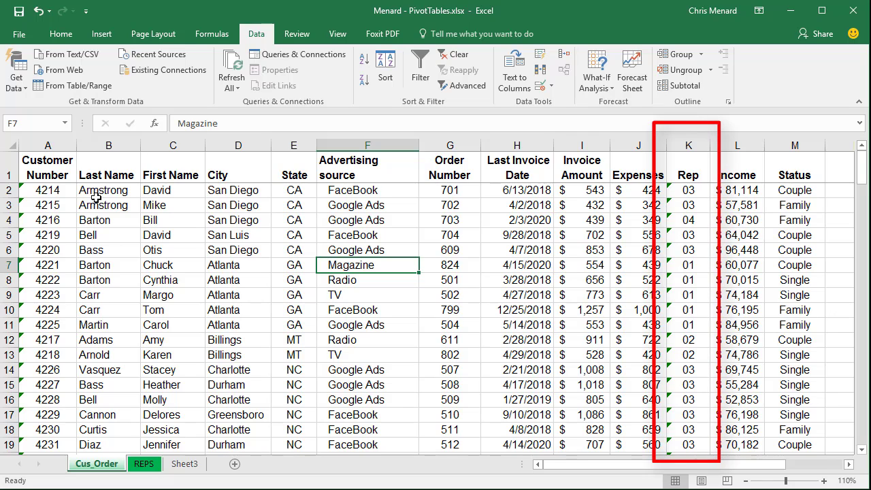
scroll(294, 228, "down", 4)
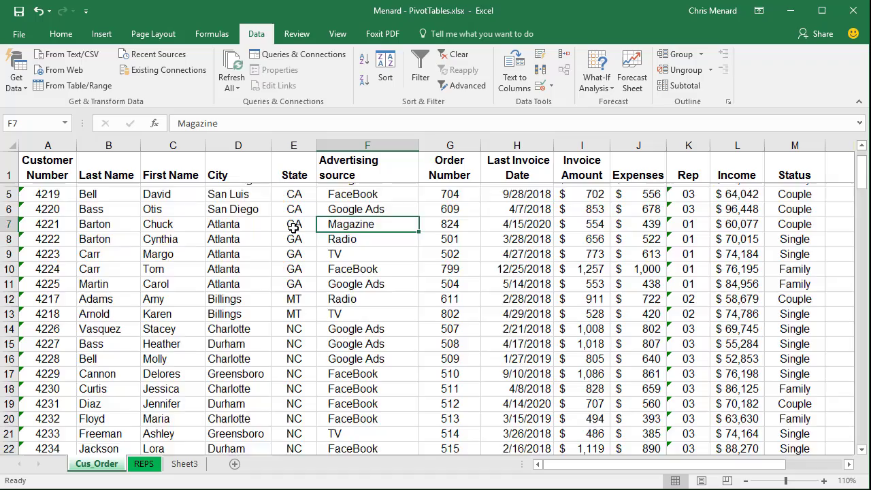
scroll(294, 227, "down", 3)
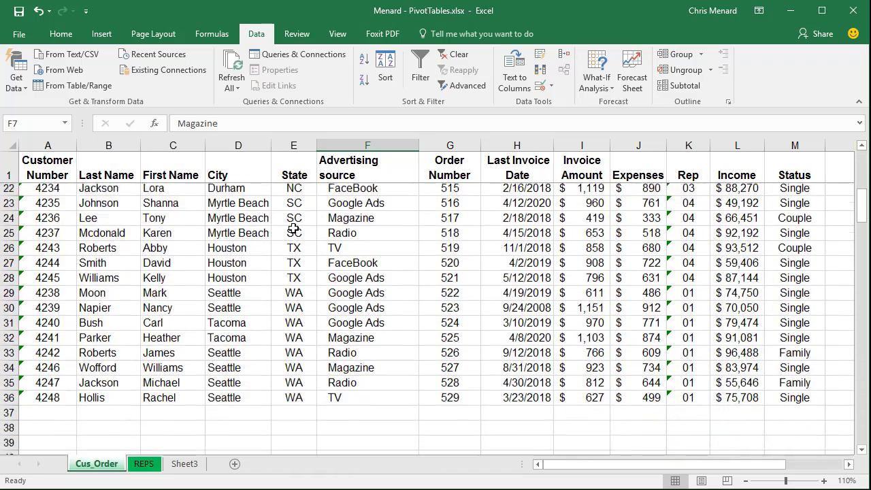
scroll(293, 228, "up", 5)
scroll(293, 227, "up", 2)
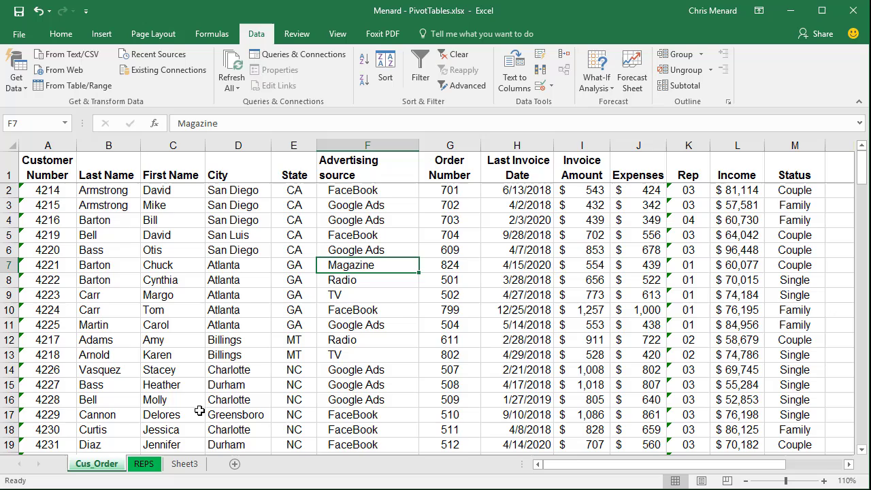
left_click(144, 464)
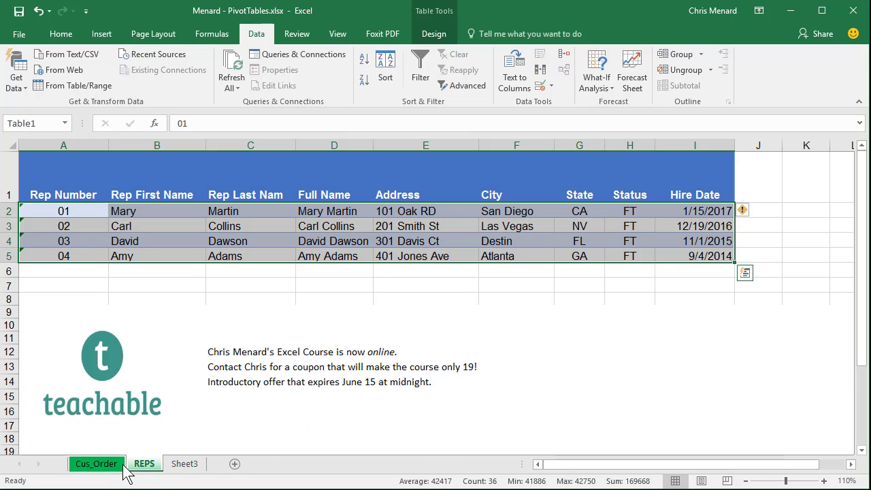
- Convert the customer order data in A1:M36 on the Cus_Order sheet into a table with headers
left_click(115, 466)
left_click(187, 292)
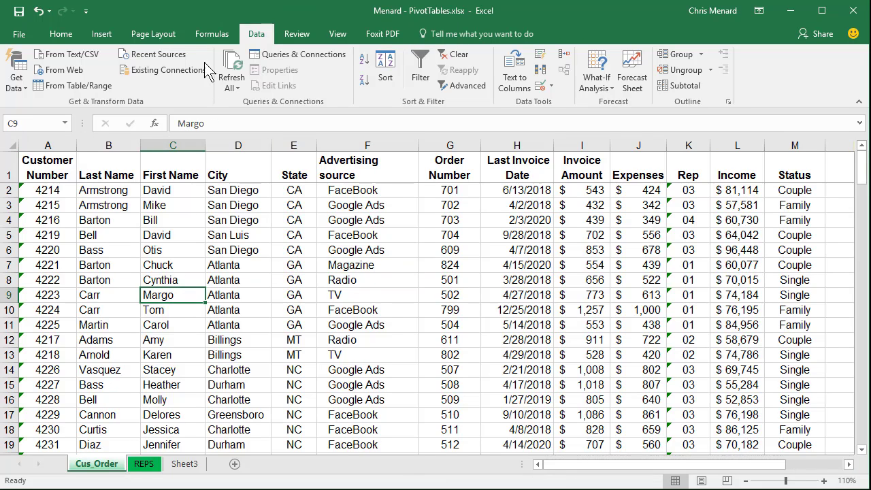
left_click(104, 34)
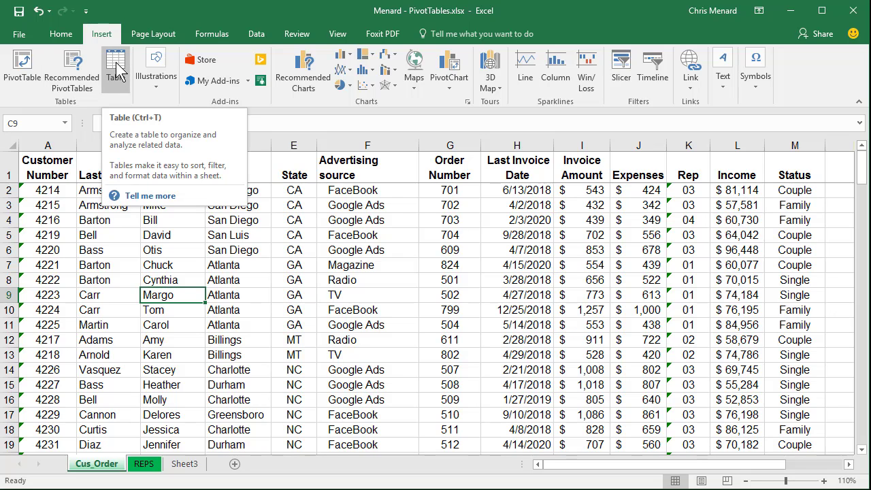
left_click(88, 193)
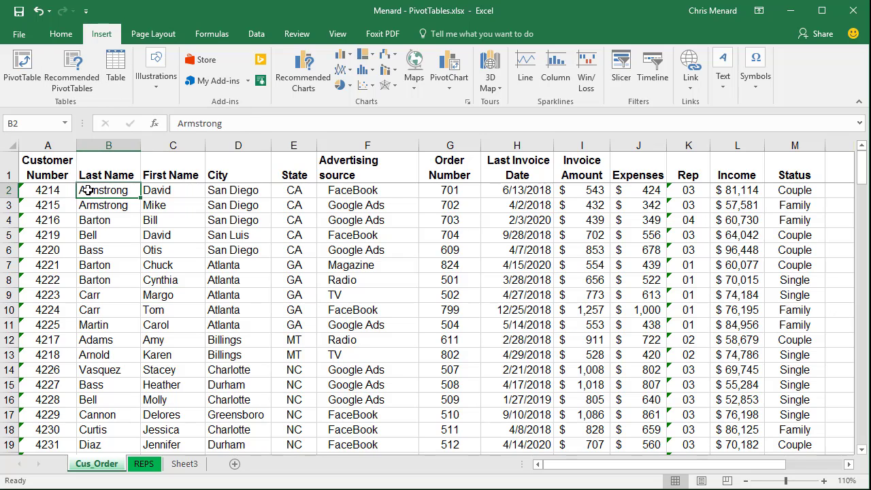
key("ctrl+t")
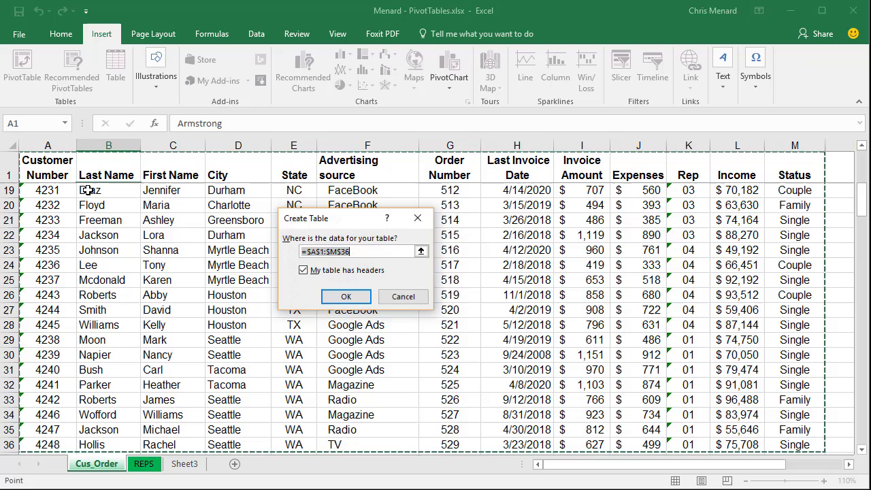
left_click(347, 298)
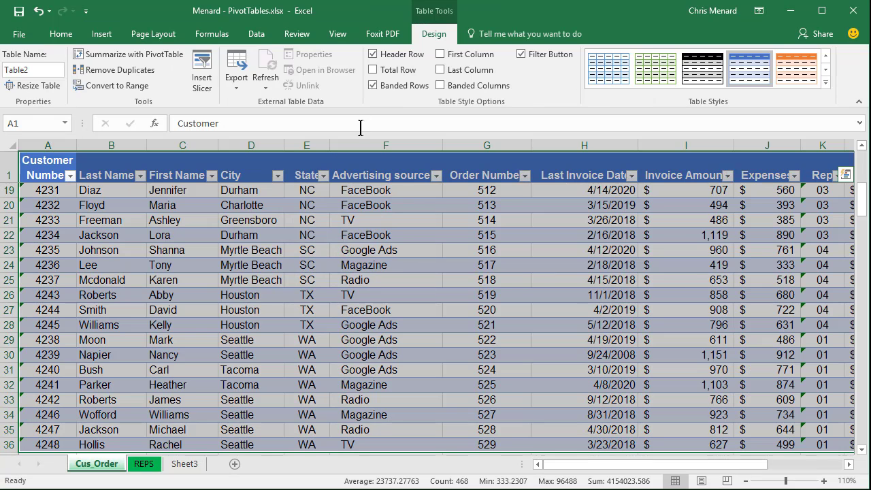
- Turn off the filter buttons on the customer order table and check the list of table names in the workbook
left_click(257, 34)
left_click(420, 68)
left_click(347, 250)
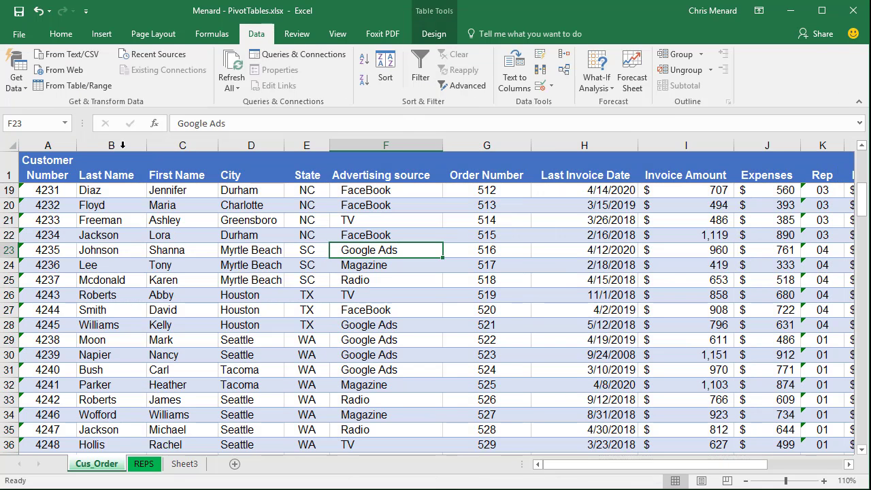
left_click(65, 123)
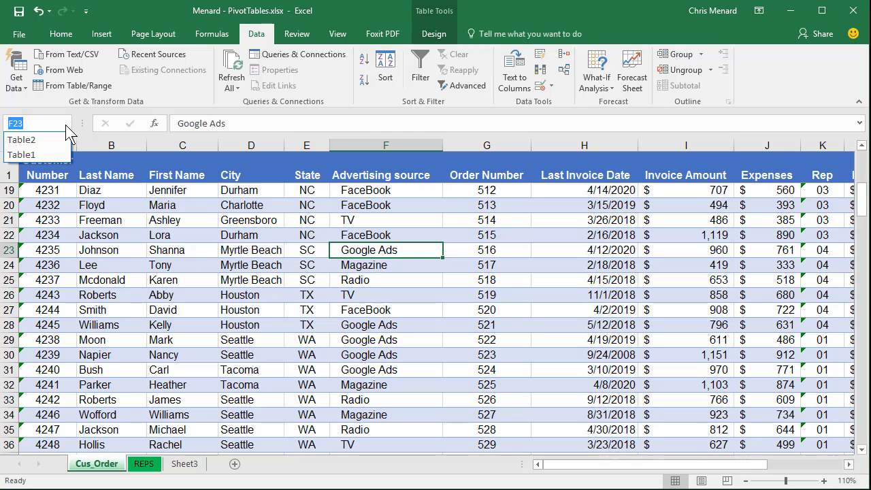
left_click(65, 124)
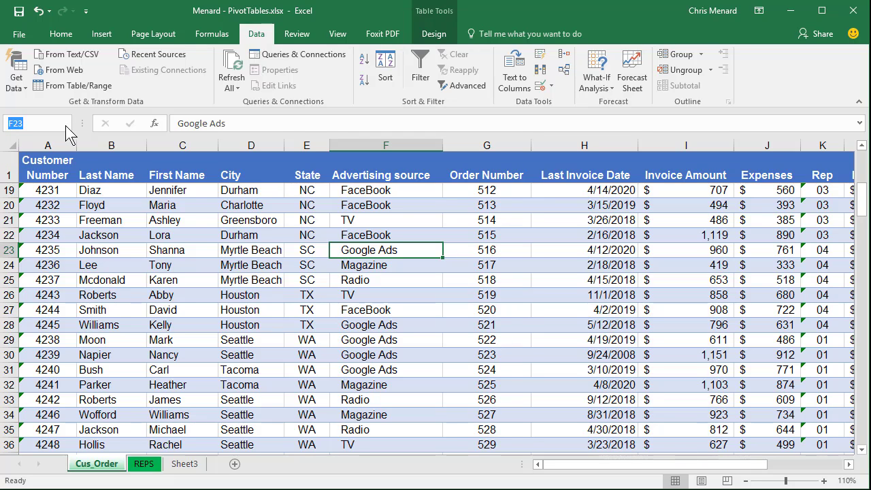
- Create a PivotTable from Table2 on a new worksheet, adding the data to the Data Model
left_click(101, 34)
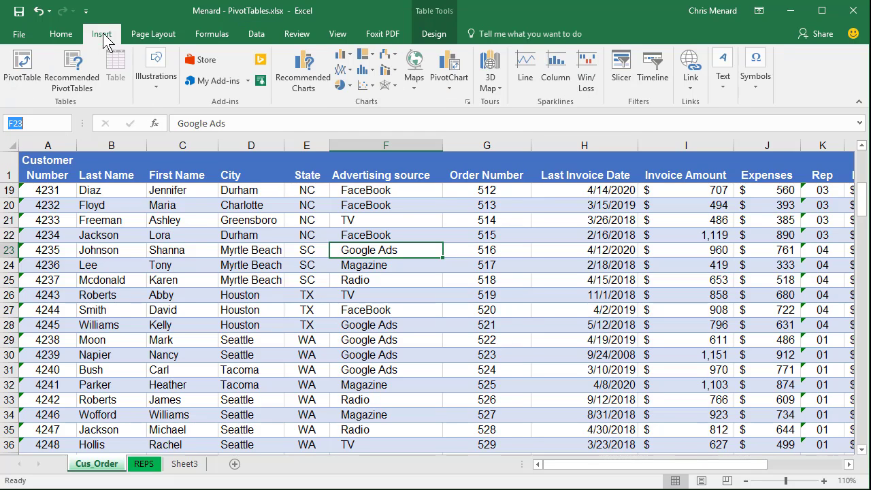
left_click(24, 64)
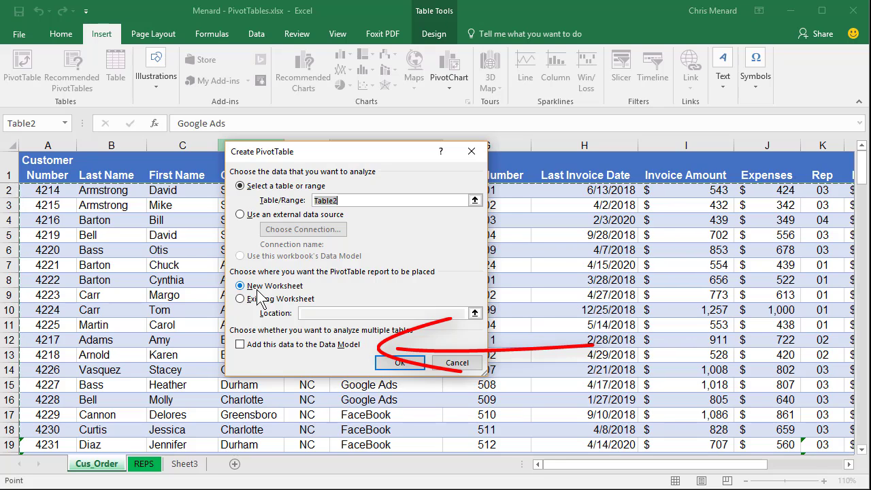
left_click(241, 344)
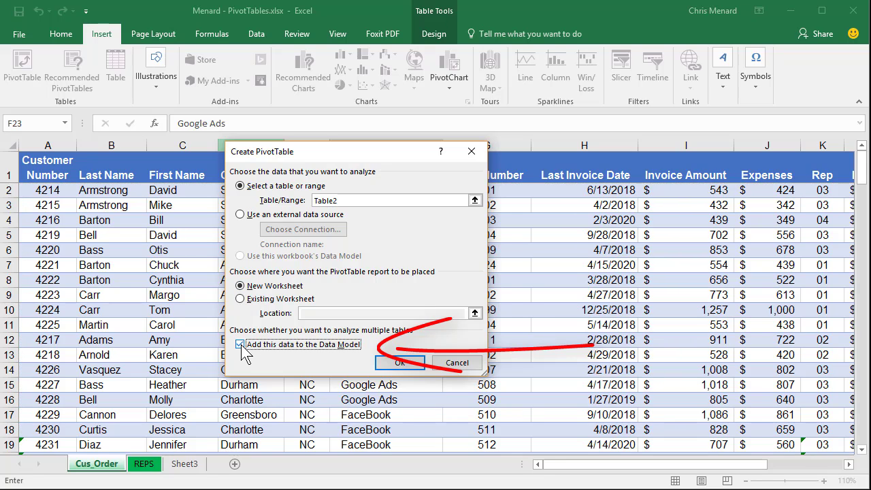
left_click(399, 362)
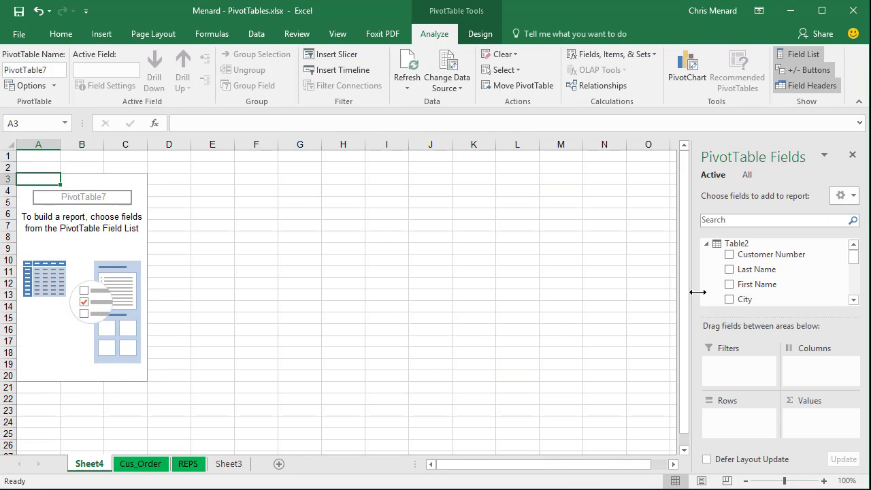
- Show all workbook tables in the PivotTable field list and expand the fields of Table1 and Table2
left_click(707, 244)
left_click(706, 244)
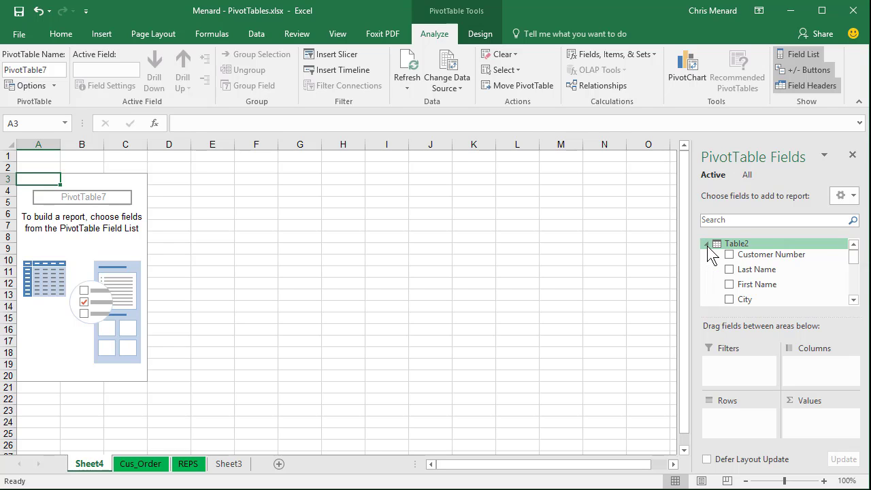
left_click(706, 243)
left_click(706, 244)
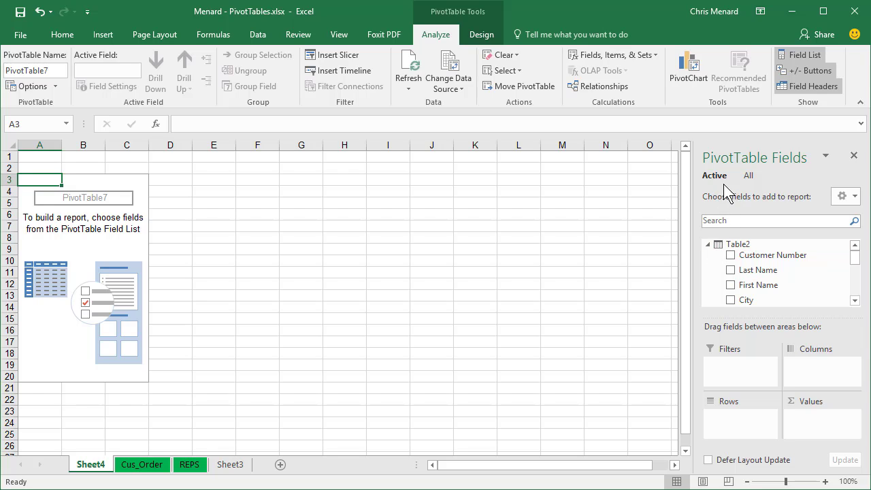
left_click(748, 177)
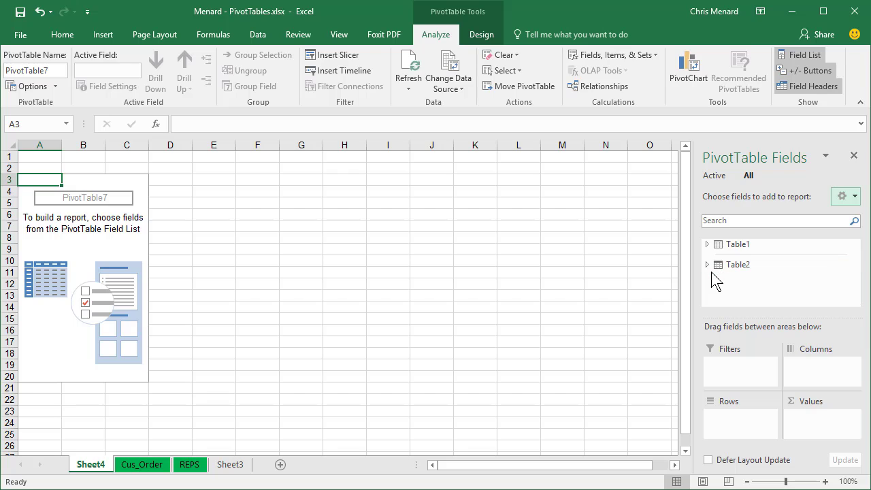
mouse_move(714, 270)
left_click(710, 246)
scroll(725, 272, "down", 5)
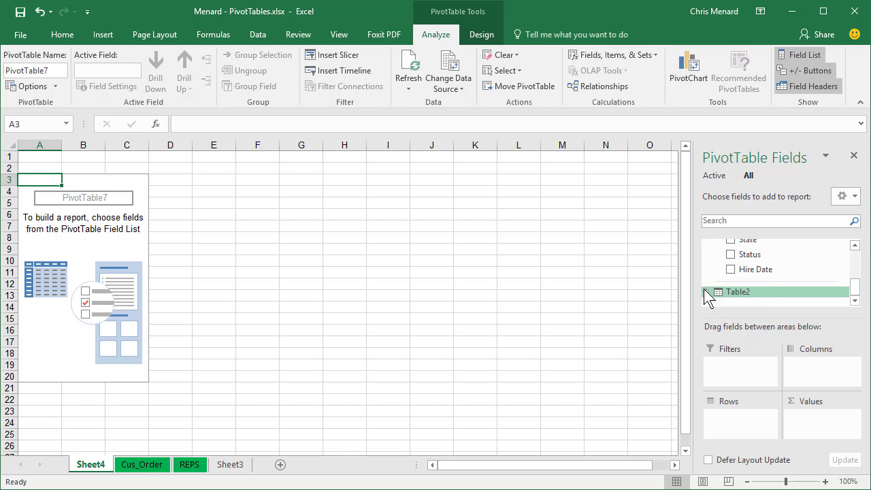
left_click(708, 298)
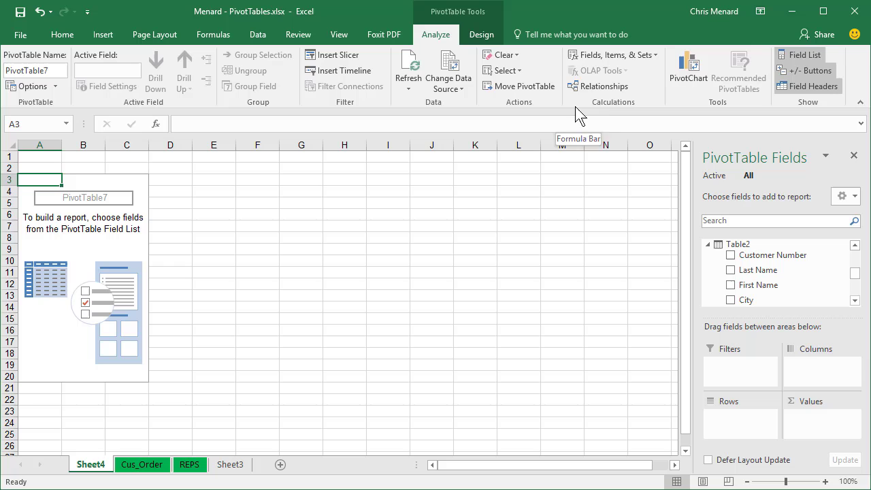
left_click(599, 87)
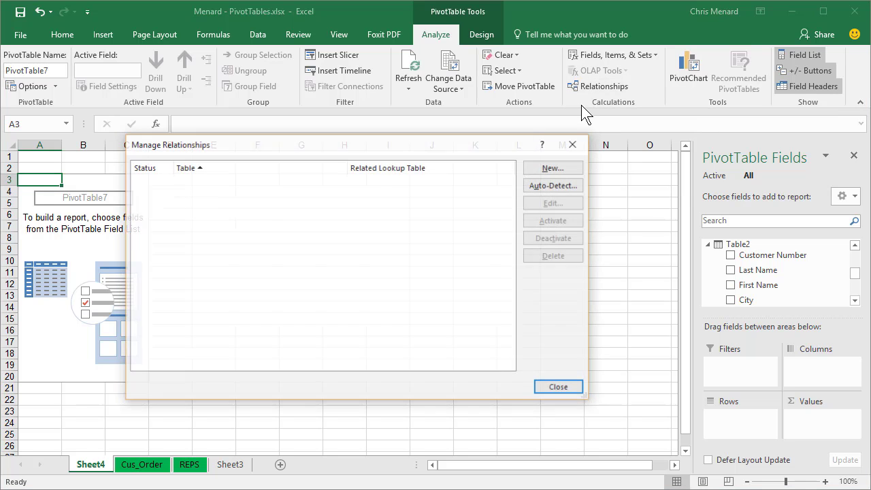
left_click(548, 171)
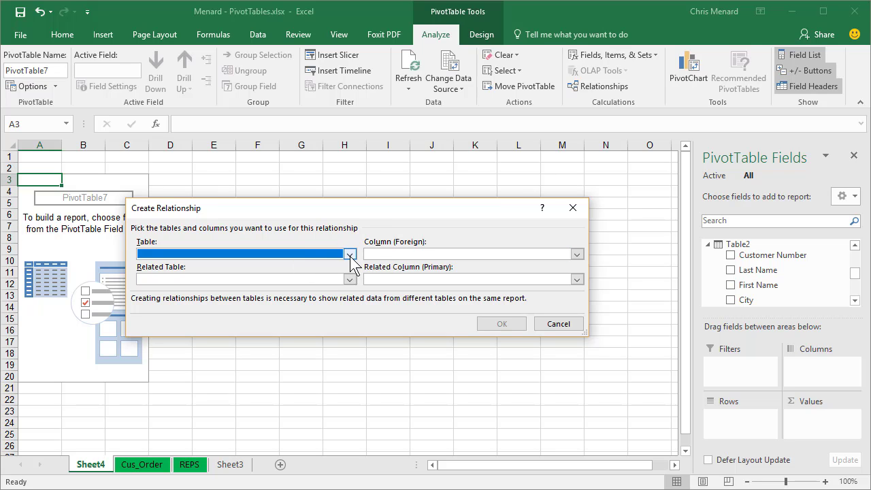
left_click(349, 253)
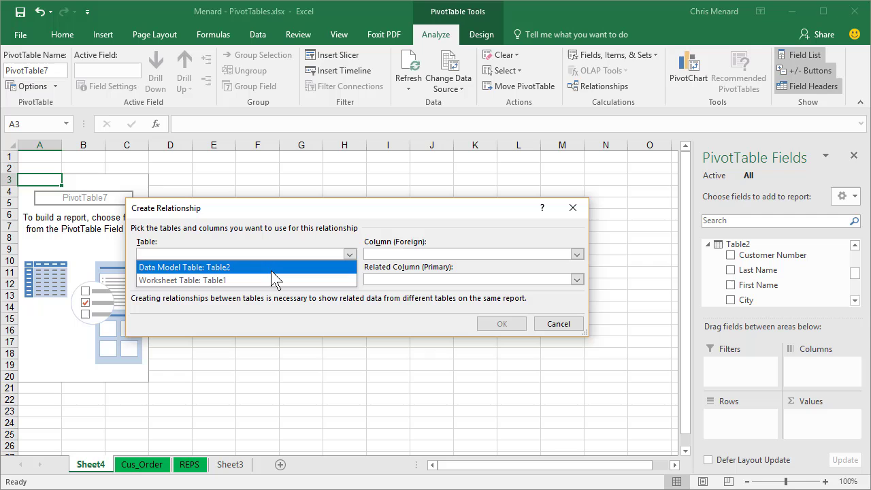
left_click(271, 270)
left_click(349, 279)
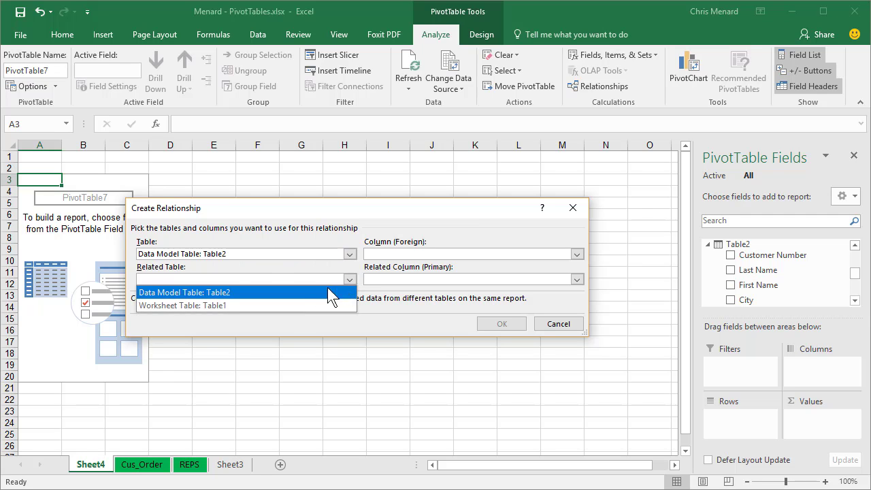
left_click(291, 306)
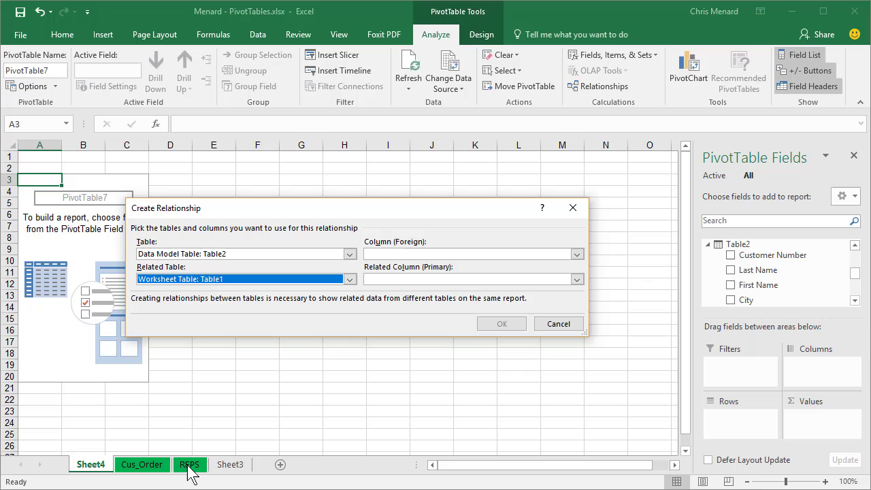
left_click(557, 325)
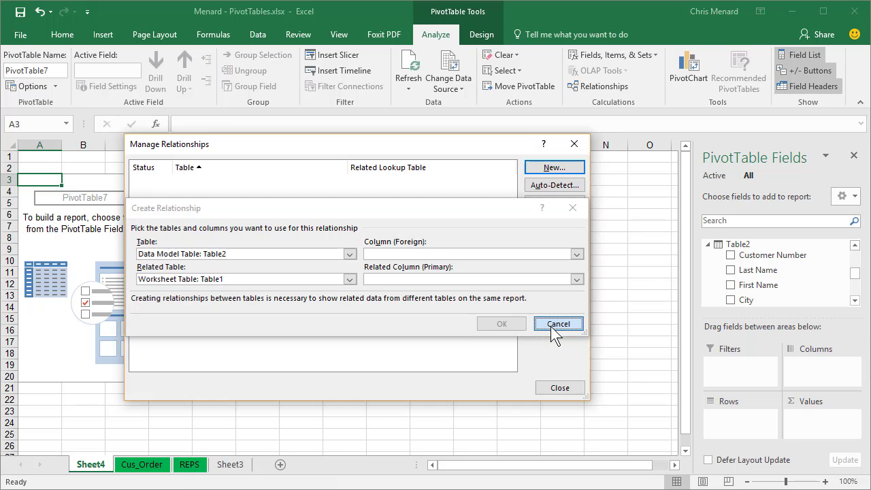
left_click(558, 388)
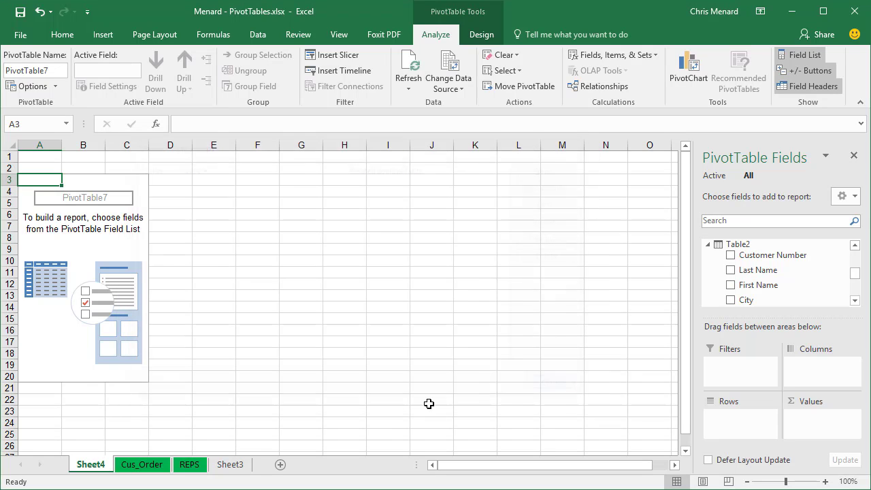
- Compare the Rep Number column on the REPS sheet with the Rep column on the Cus_Order sheet as key fields
left_click(190, 465)
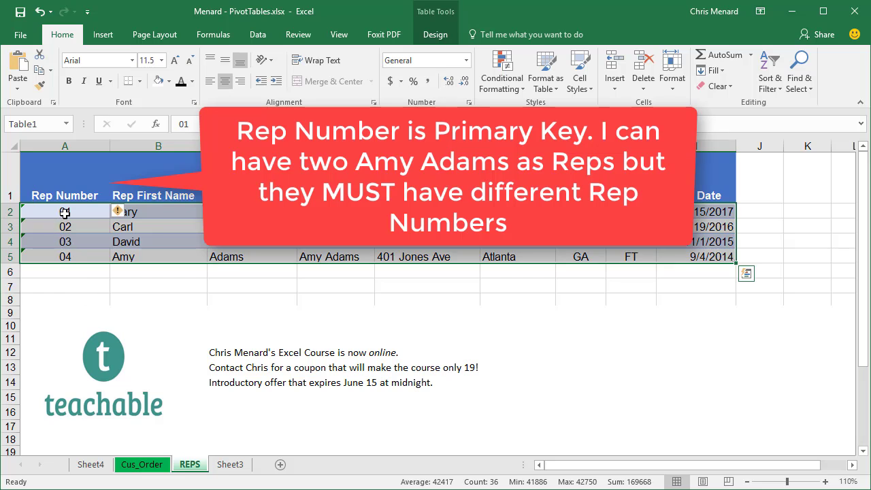
left_click(76, 215)
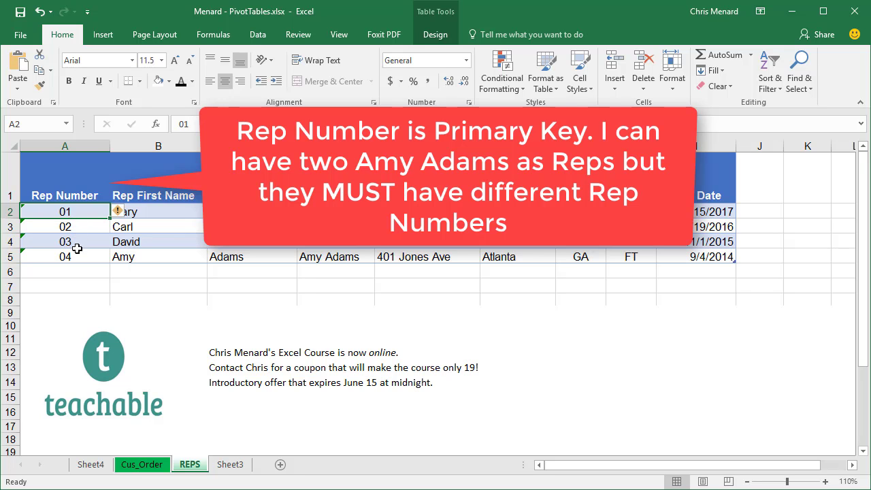
left_click(142, 464)
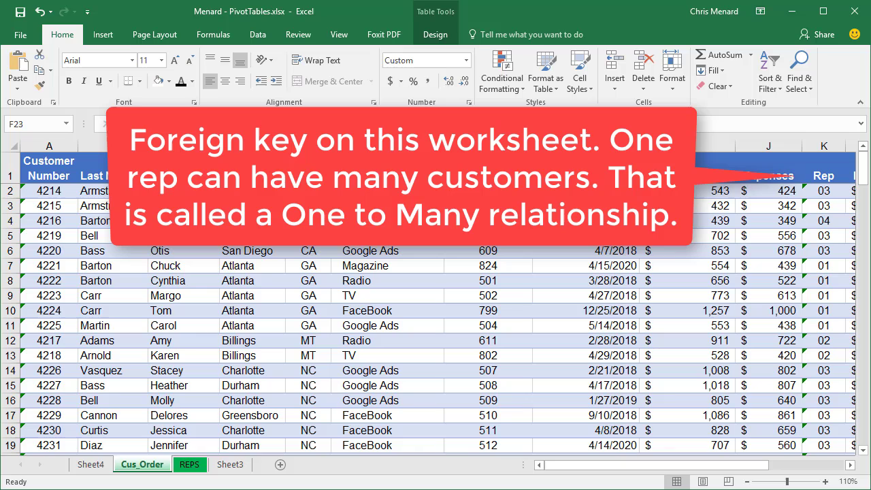
left_click(190, 464)
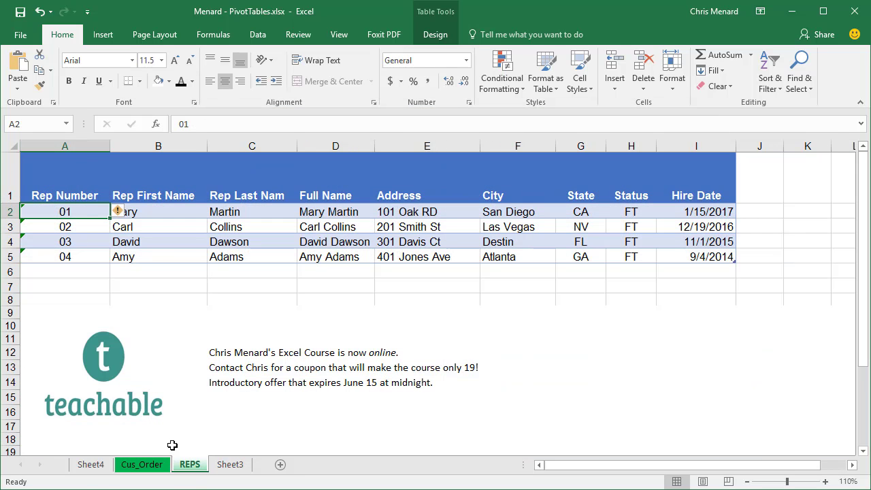
- Start a new relationship for the PivotTable on Sheet4 with Table2 as the table and Table1 as the related table
left_click(80, 465)
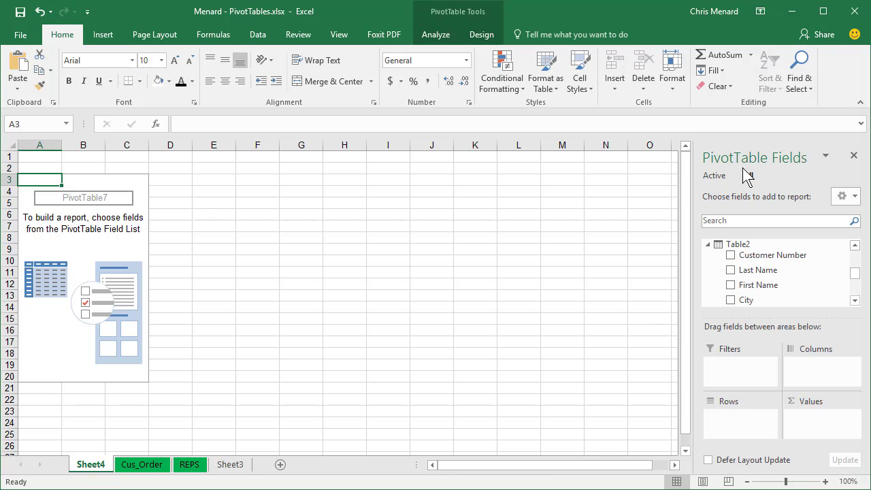
left_click(444, 37)
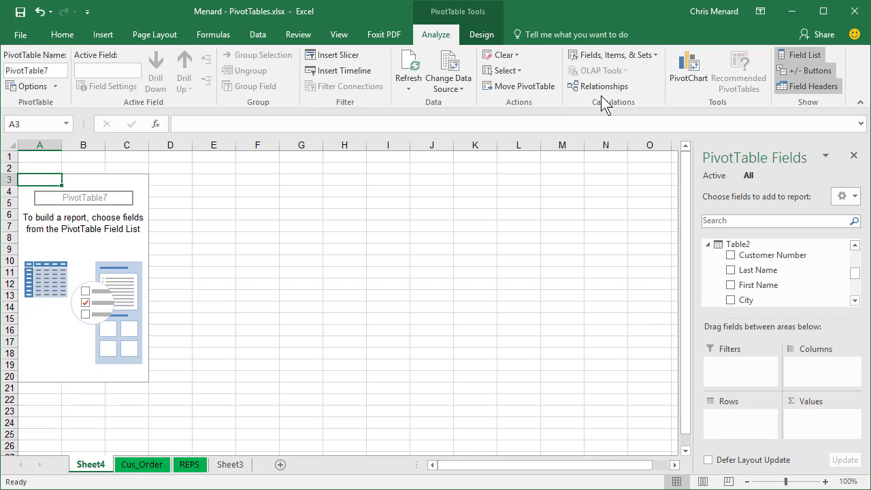
left_click(555, 168)
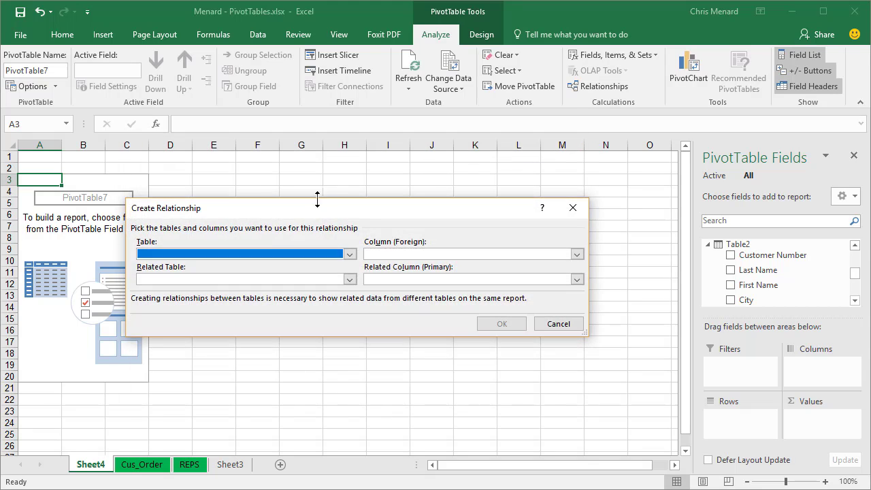
left_click(349, 280)
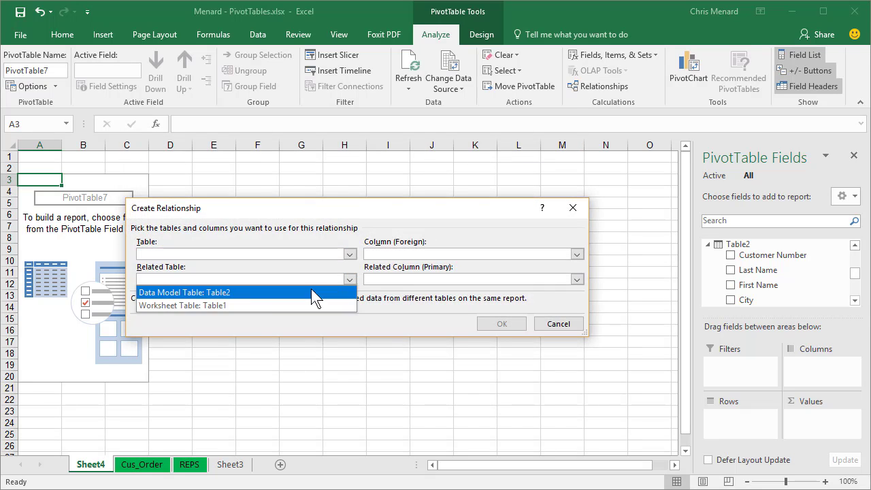
left_click(252, 307)
left_click(349, 254)
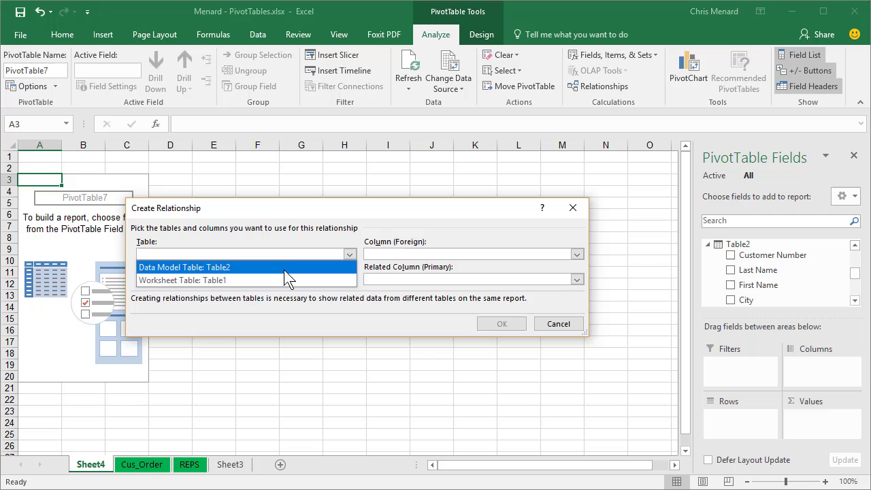
left_click(283, 270)
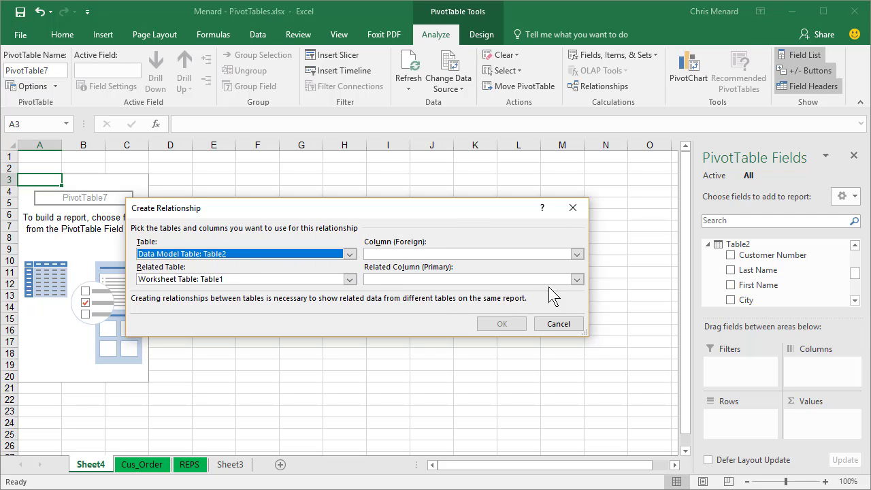
- Create the relationship using Rep Number as the related primary column and Rep as the foreign column
left_click(577, 280)
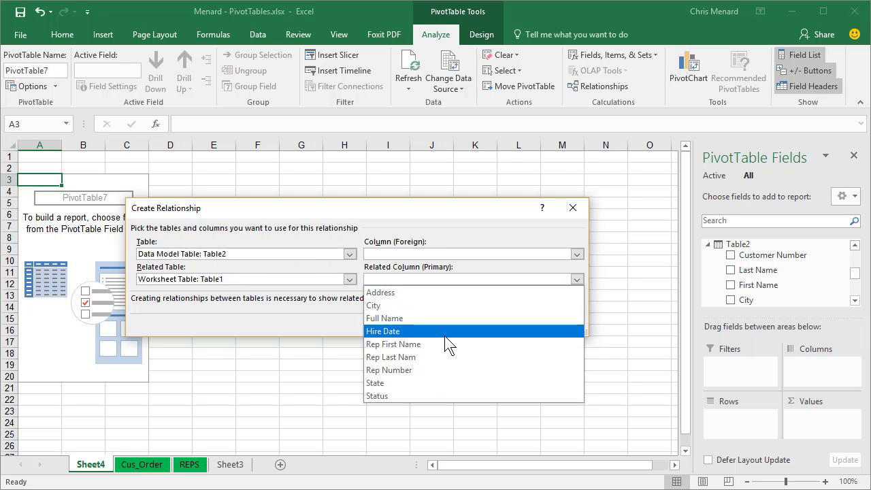
left_click(427, 372)
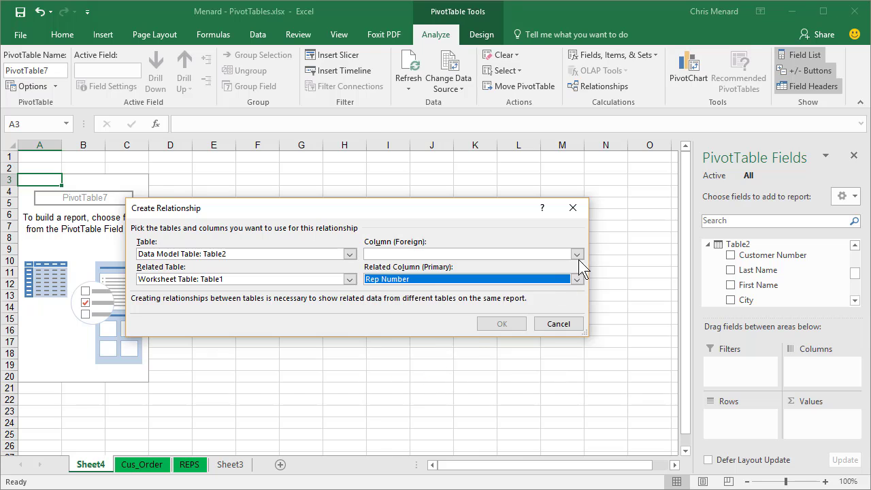
left_click(577, 254)
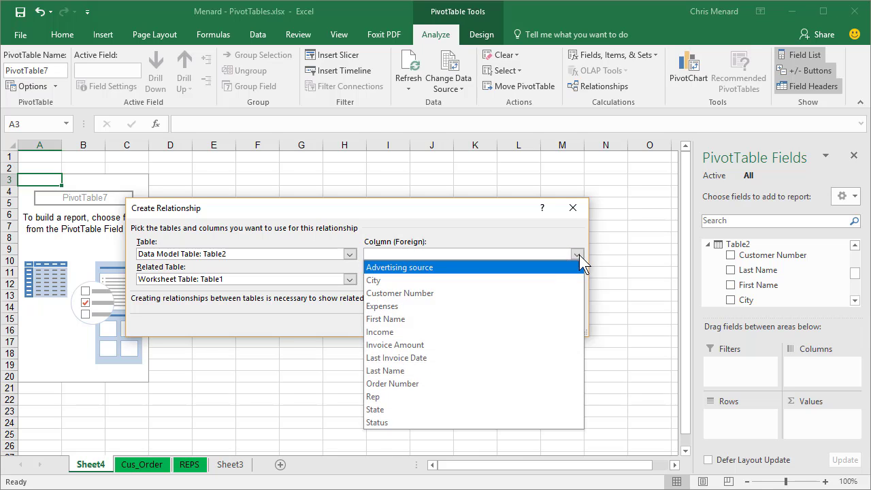
left_click(403, 396)
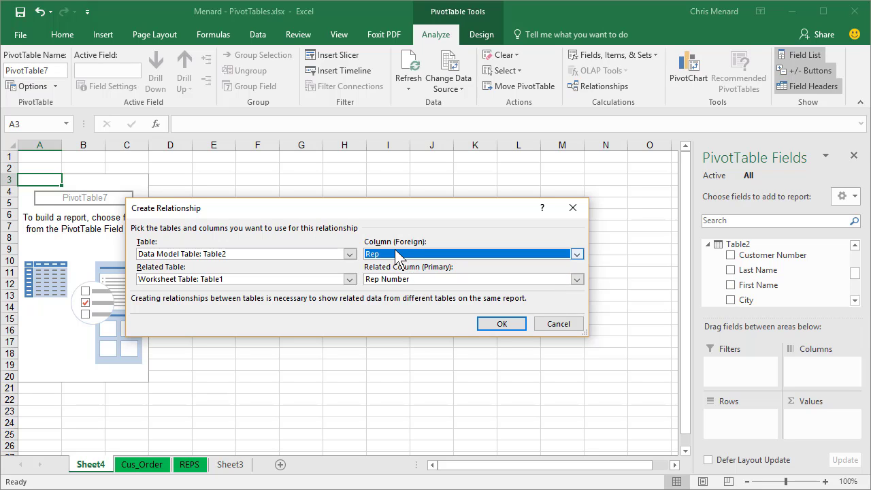
left_click(500, 322)
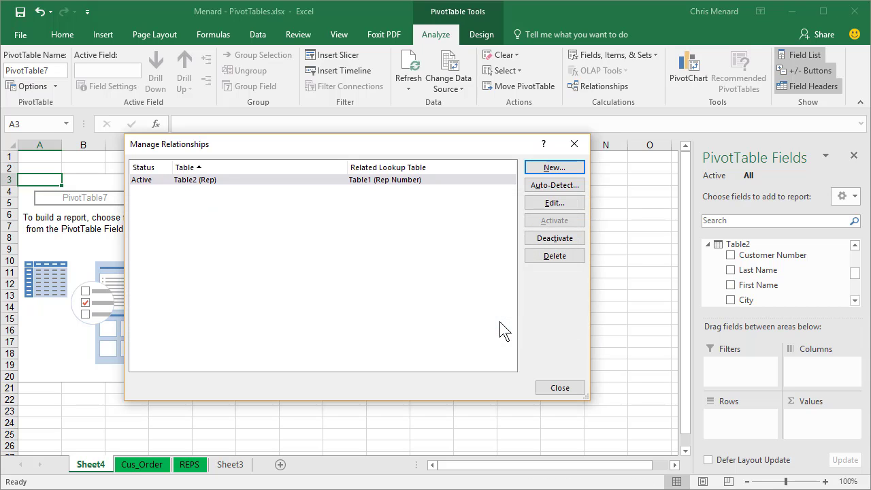
left_click(571, 389)
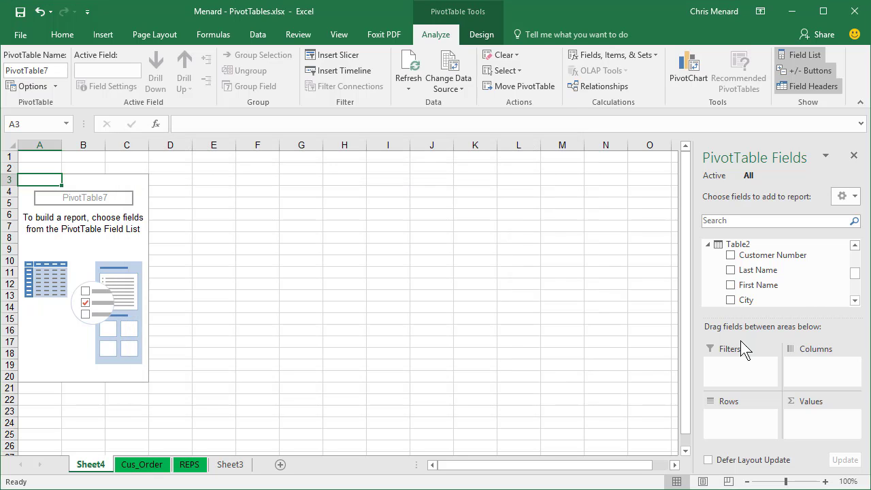
- Place Table1's Full Name field in the PivotTable rows and Table2's Invoice Amount field in the values
left_click(855, 300)
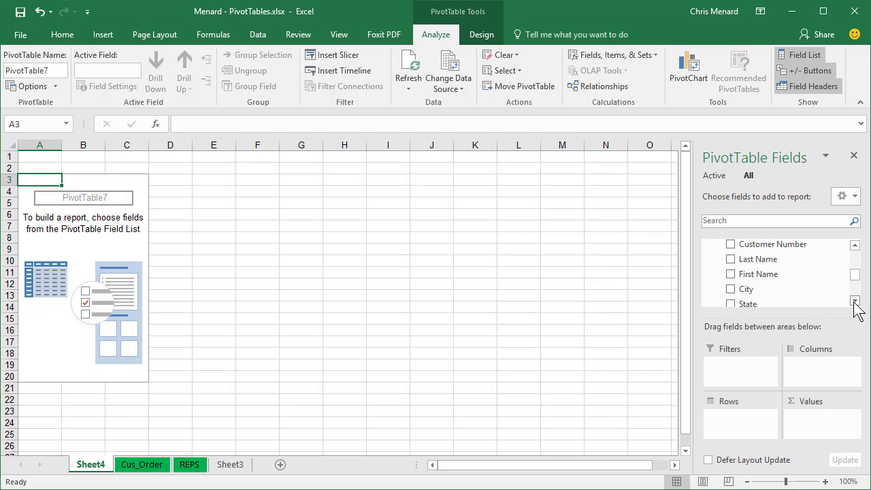
left_click(855, 300)
left_click(855, 300)
left_click(855, 300)
left_click(854, 300)
left_click(854, 300)
left_click(855, 300)
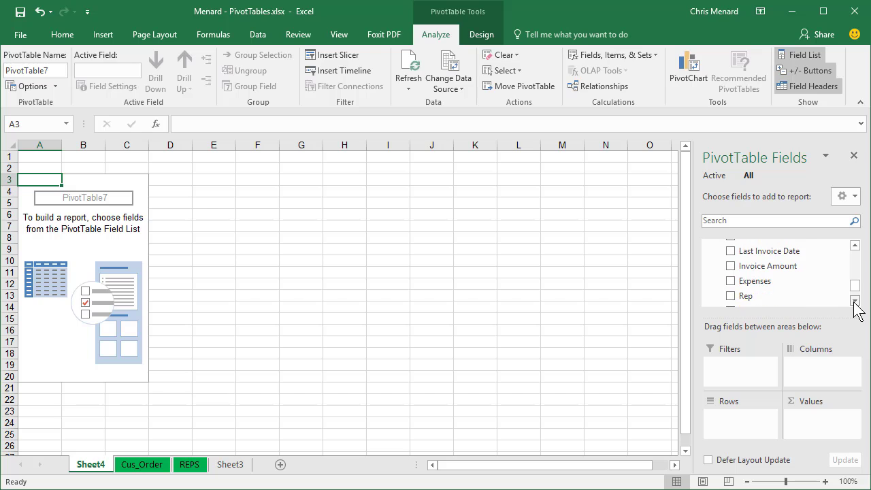
left_click(855, 300)
left_click_drag(854, 288, 855, 256)
left_click_drag(764, 301, 747, 425)
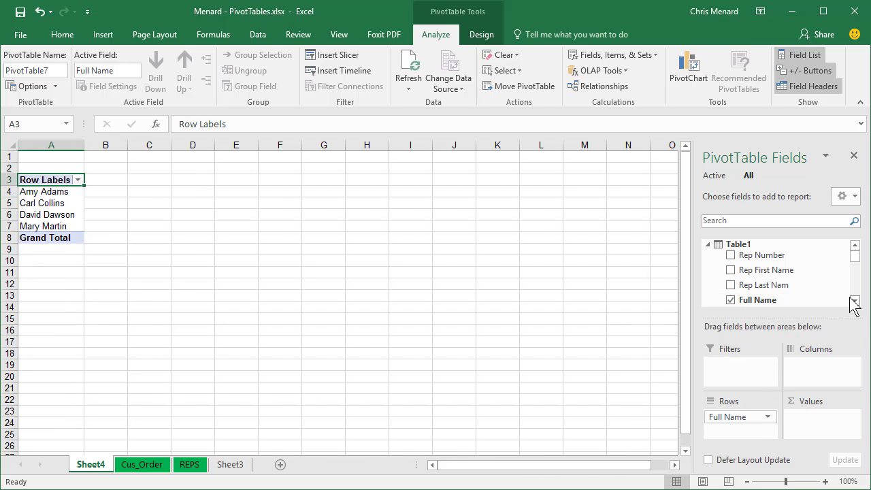
left_click_drag(856, 301, 855, 301)
left_click_drag(765, 279, 830, 422)
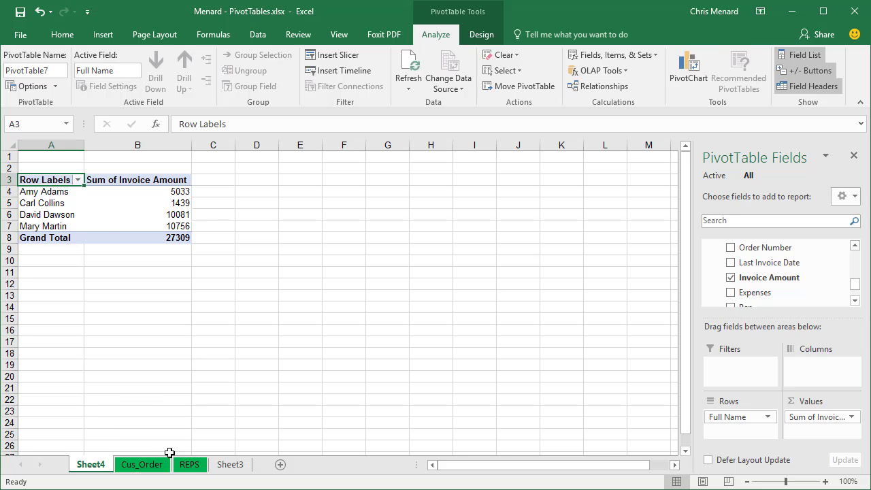
- Create a PivotTable from Table1 on the REPS sheet in a new worksheet, adding the data to the Data Model
left_click(191, 468)
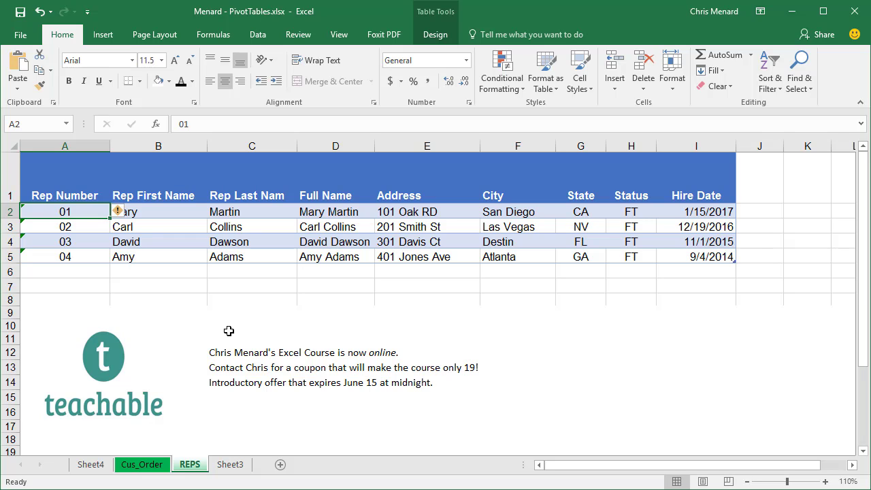
left_click(104, 38)
left_click(37, 73)
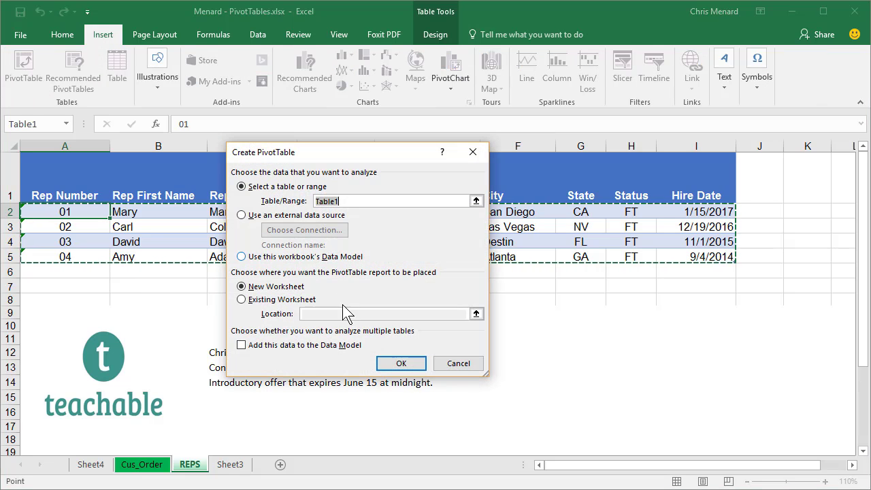
left_click(264, 348)
left_click(401, 363)
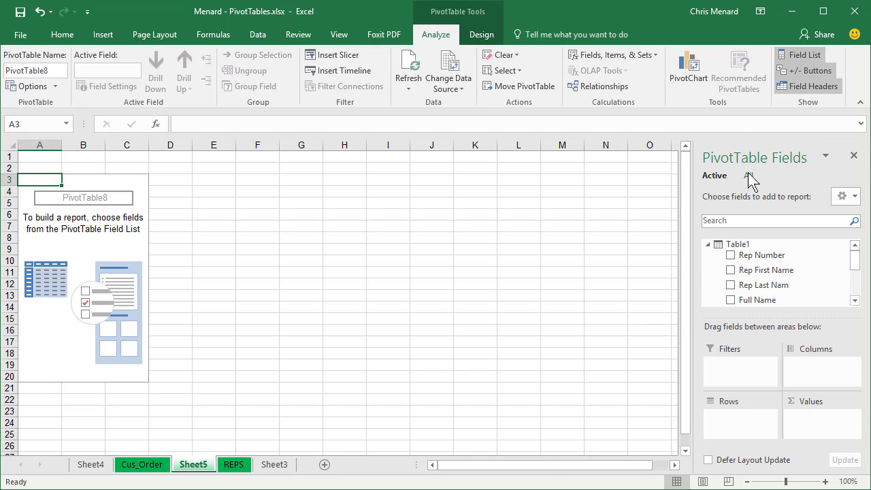
- Show all workbook tables in the new PivotTable's field list and return to the REPS sheet
left_click(748, 176)
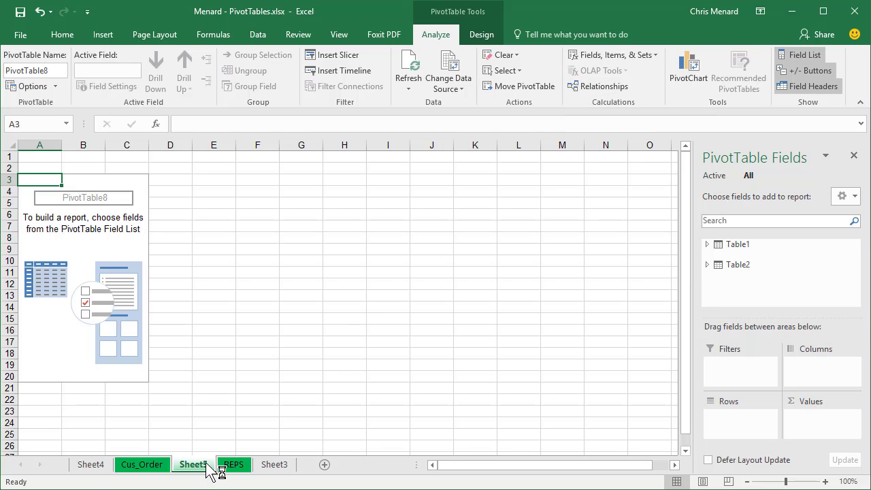
left_click_drag(208, 467, 173, 477)
left_click(235, 469)
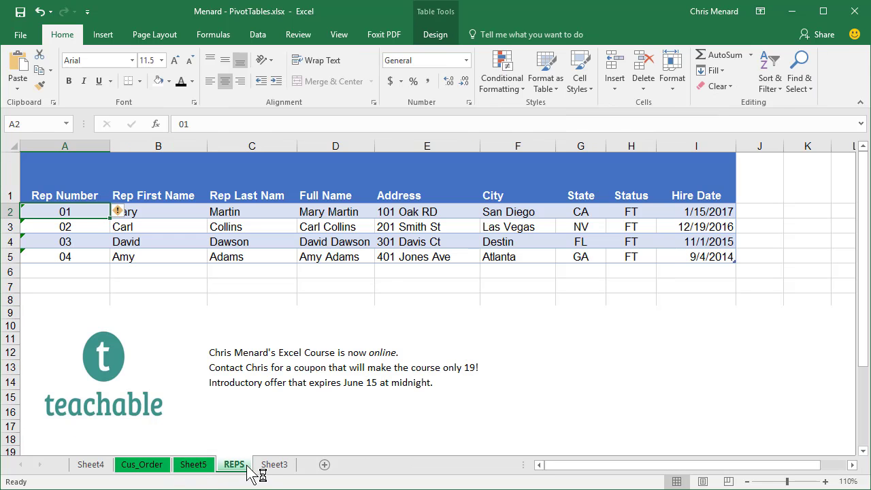